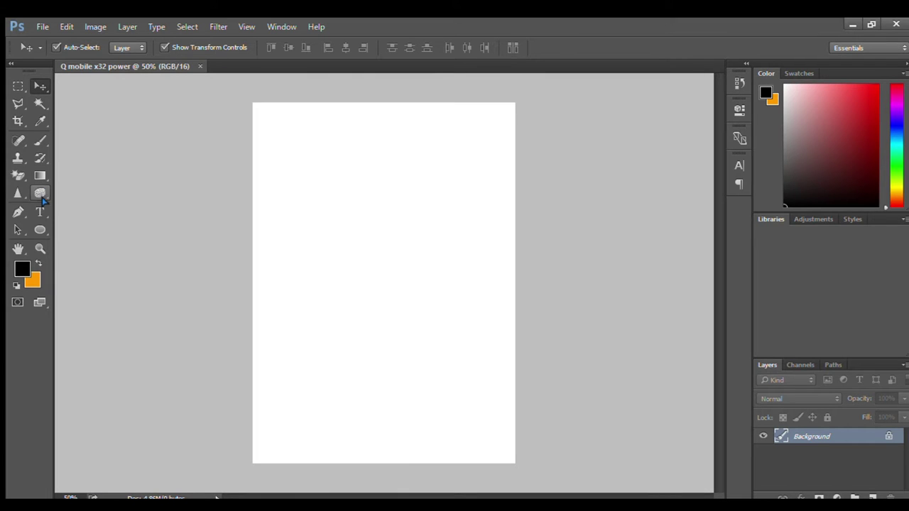
Fill a new Layer 1 with a top-left black to white diagonal gradient and lock it
{"action": "left_click", "coordinate": [41, 177]}
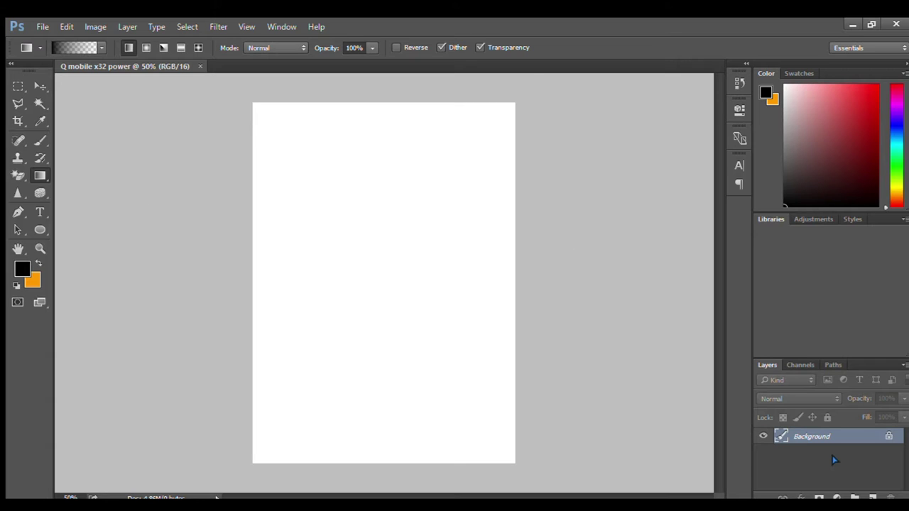
{"action": "left_click", "coordinate": [873, 497]}
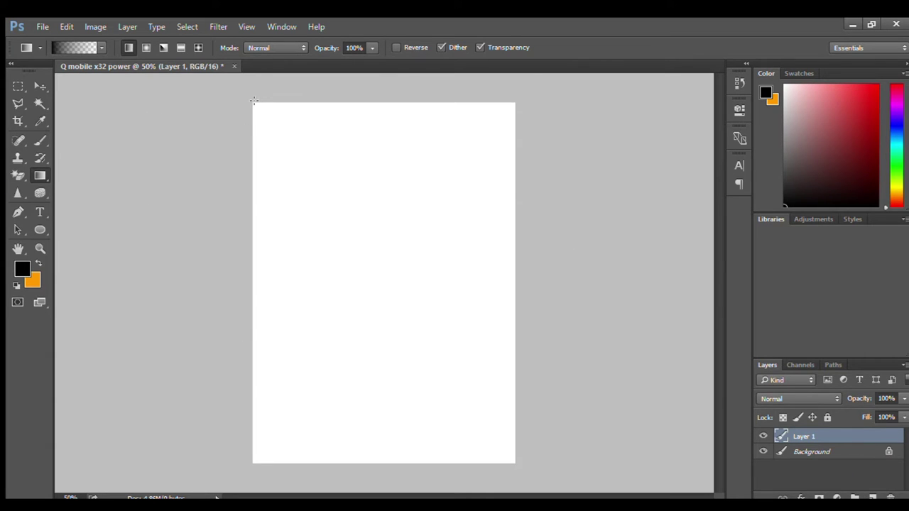
{"action": "mouse_move", "coordinate": [252, 101]}
{"action": "left_mouse_down"}
{"action": "mouse_move", "coordinate": [391, 328]}
{"action": "mouse_move", "coordinate": [513, 463]}
{"action": "left_mouse_up"}
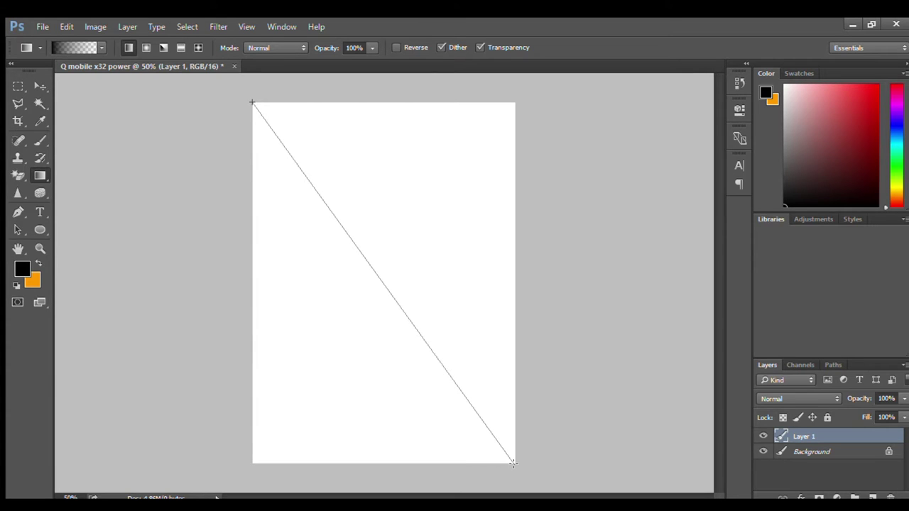
{"action": "left_click_drag", "start_coordinate": [514, 463], "coordinate": [513, 463]}
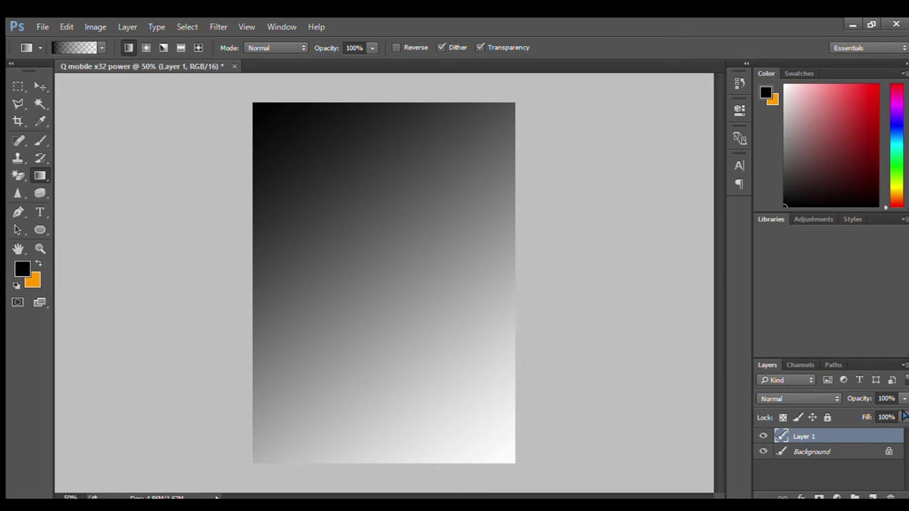
{"action": "left_click", "coordinate": [827, 418]}
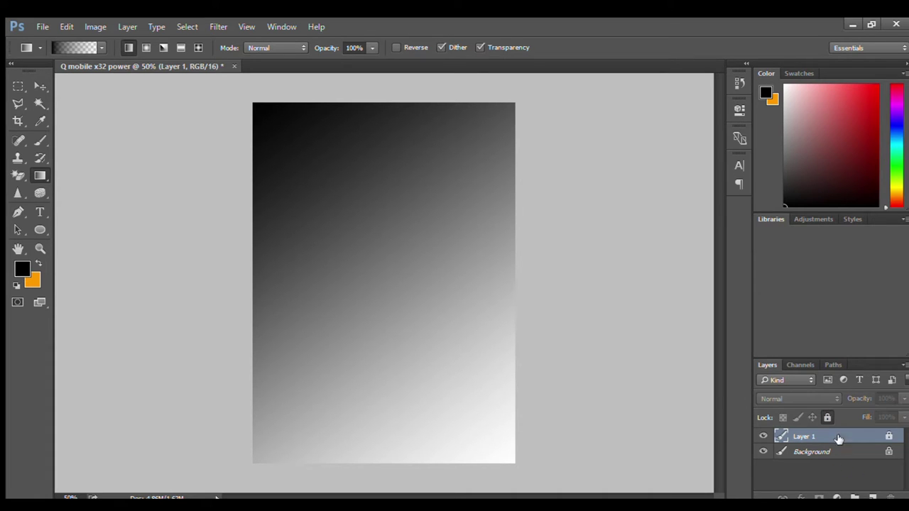
Add an empty Layer 2 and set up a black-to-blue gradient from sampled colours
{"action": "left_click", "coordinate": [872, 498]}
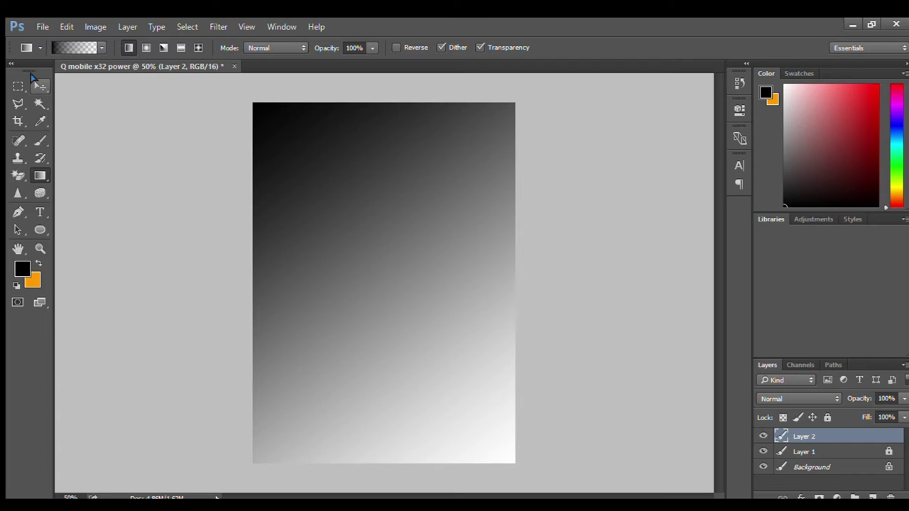
{"action": "key", "text": "i"}
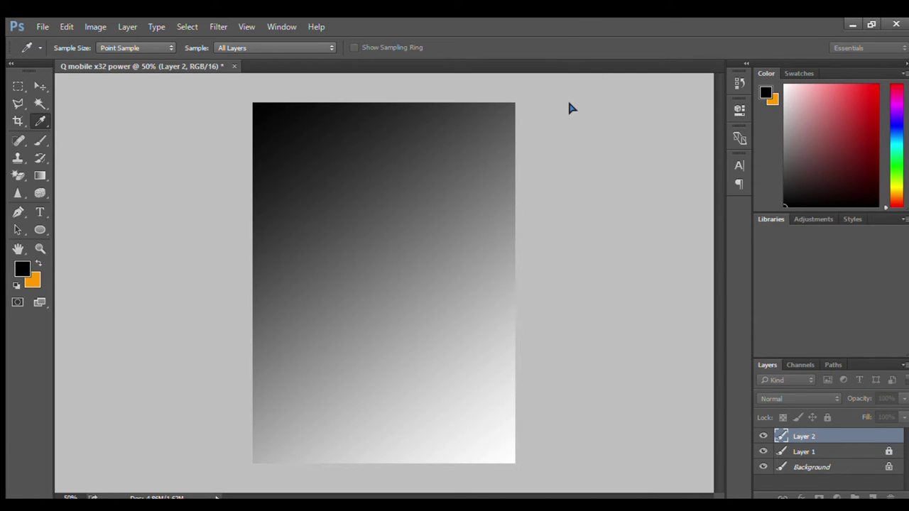
{"action": "key", "text": "g"}
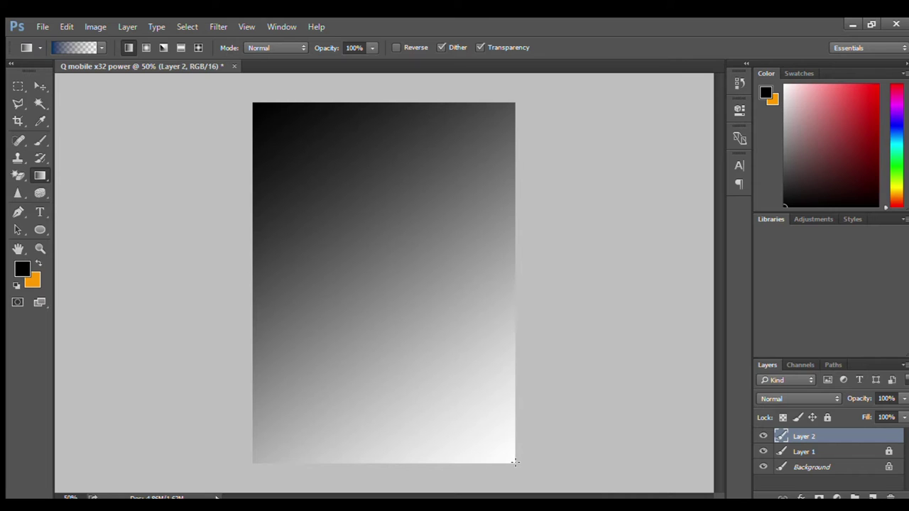
Draw the black-to-navy gradient corner to corner across Layer 2, dark at top-left
{"action": "left_click_drag", "start_coordinate": [514, 462], "coordinate": [251, 100]}
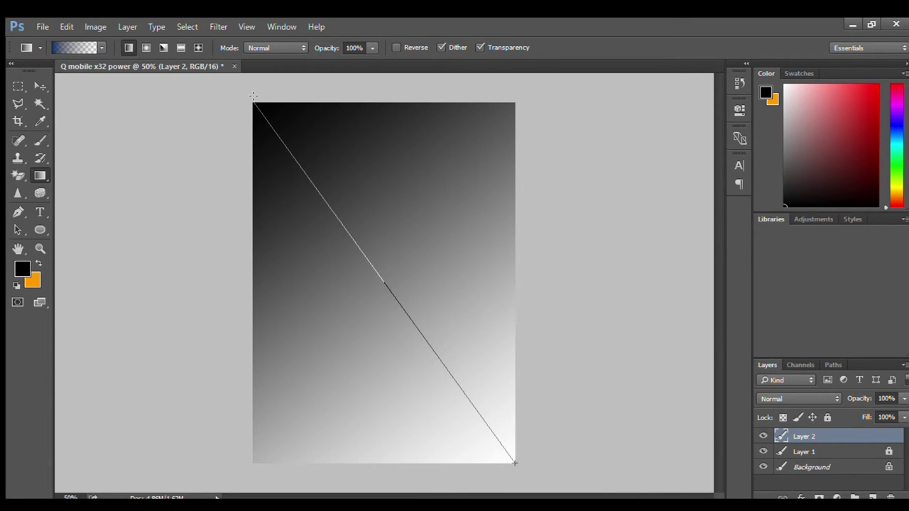
{"action": "left_click_drag", "start_coordinate": [251, 100], "coordinate": [252, 94]}
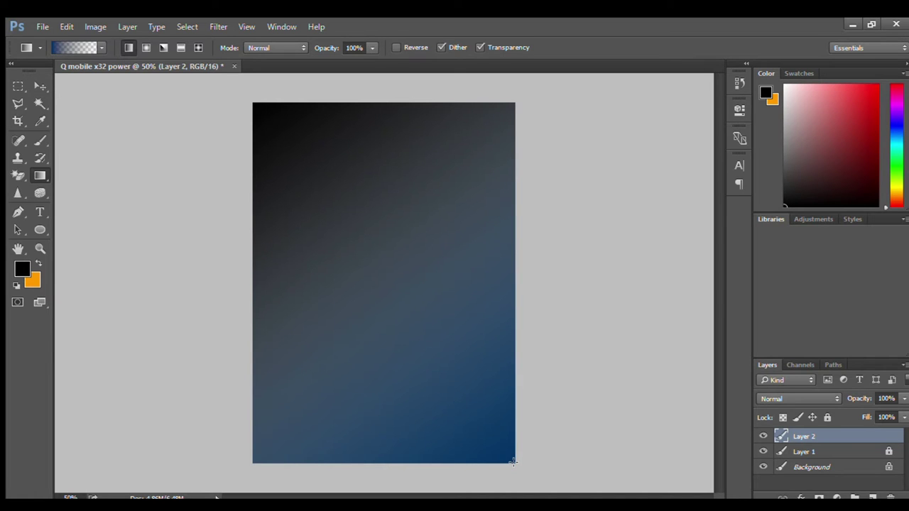
{"action": "left_click_drag", "start_coordinate": [512, 461], "coordinate": [250, 92]}
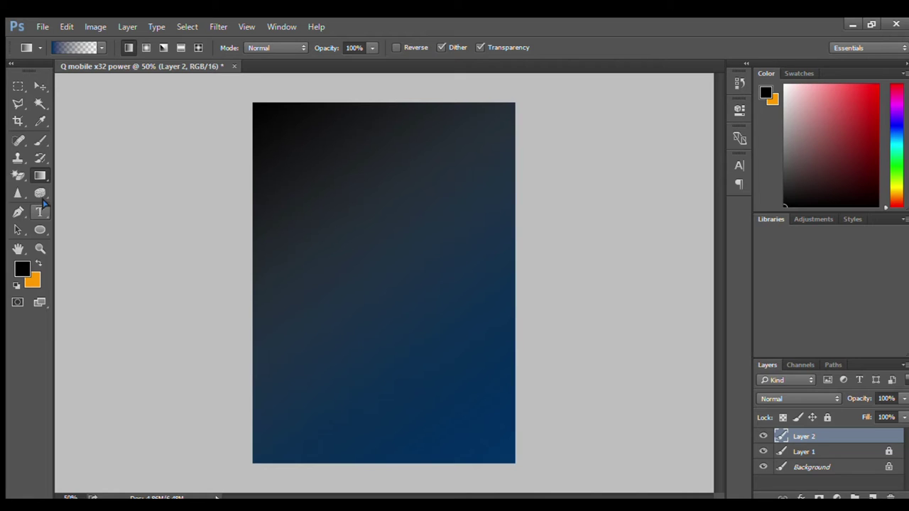
Type a capital Q in Lato Regular 50 pt near the canvas centre
{"action": "left_click", "coordinate": [40, 211]}
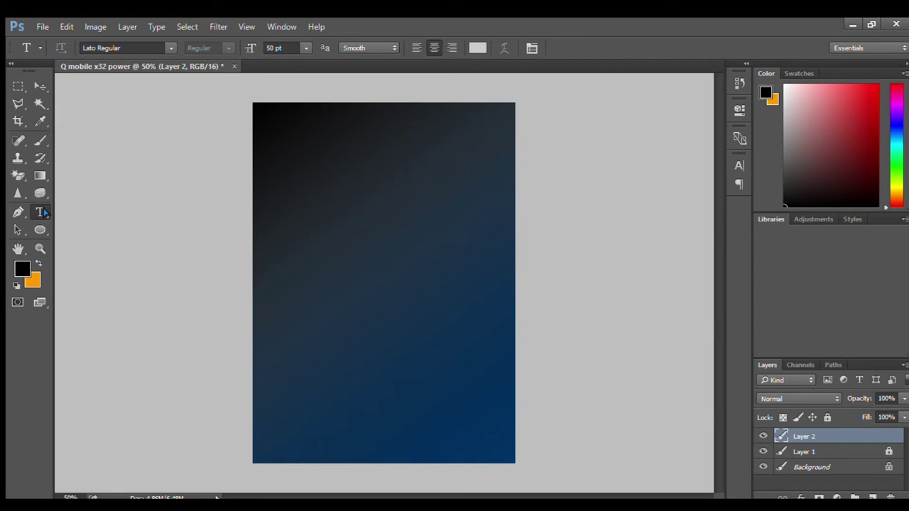
{"action": "left_click", "coordinate": [382, 267]}
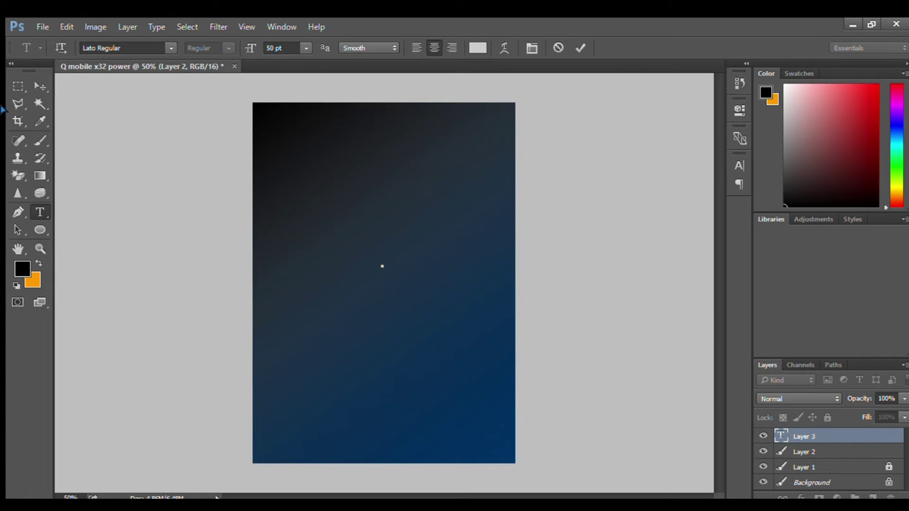
{"action": "key", "text": "ctrl"}
{"action": "type", "text": "Q"}
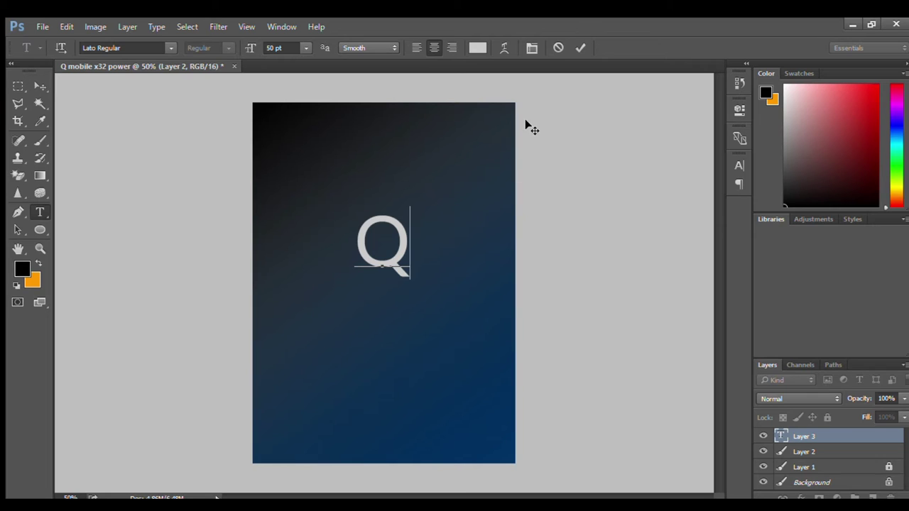
Colour the Q light grey and commit the text layer
{"action": "left_click", "coordinate": [479, 48]}
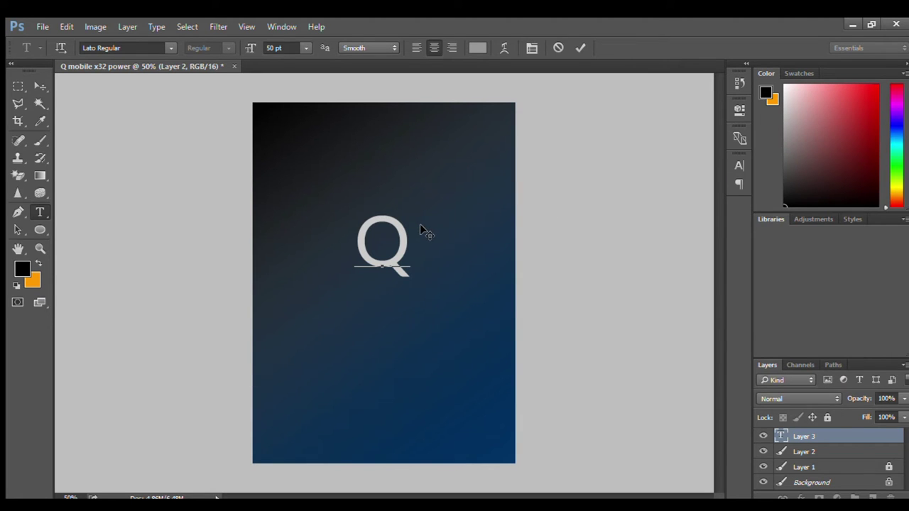
{"action": "key", "text": "ctrl+a"}
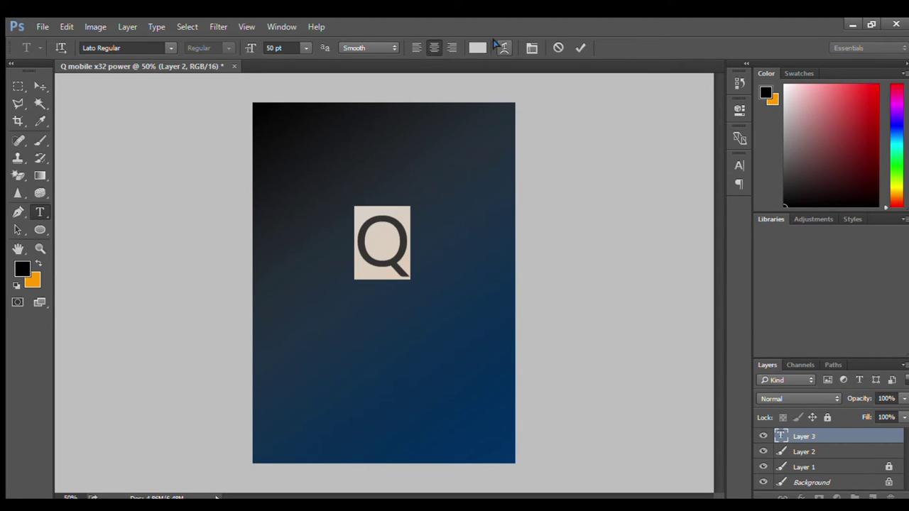
{"action": "left_click", "coordinate": [484, 48]}
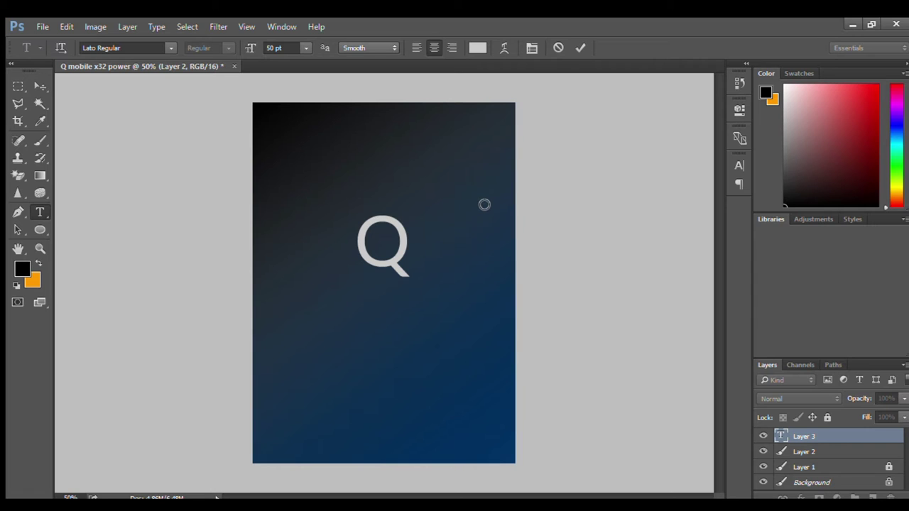
{"action": "left_click", "coordinate": [793, 148]}
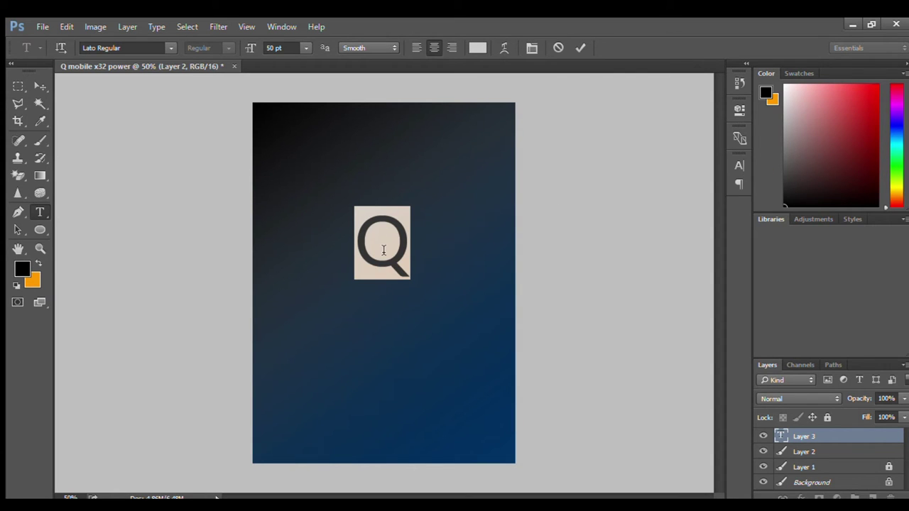
{"action": "left_click", "coordinate": [579, 49]}
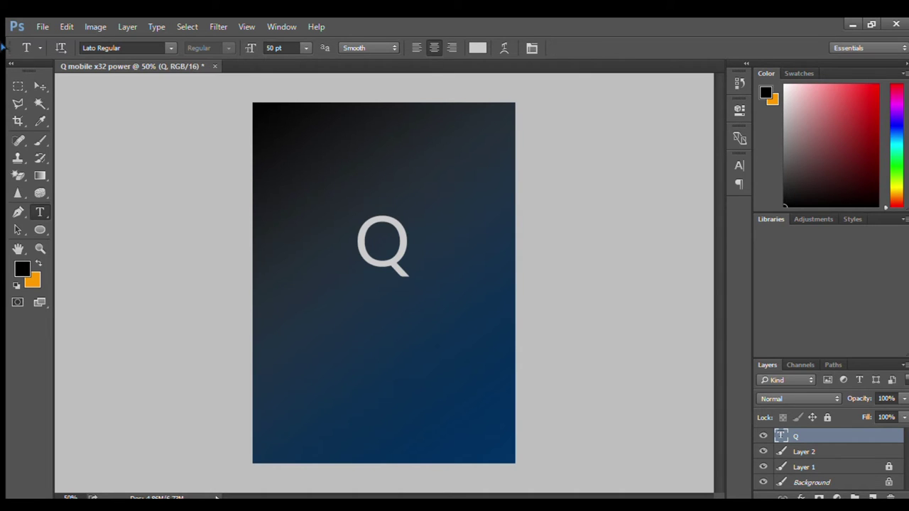
Scale the Q up to about 178 percent and move it down to the canvas middle
{"action": "left_click", "coordinate": [40, 85]}
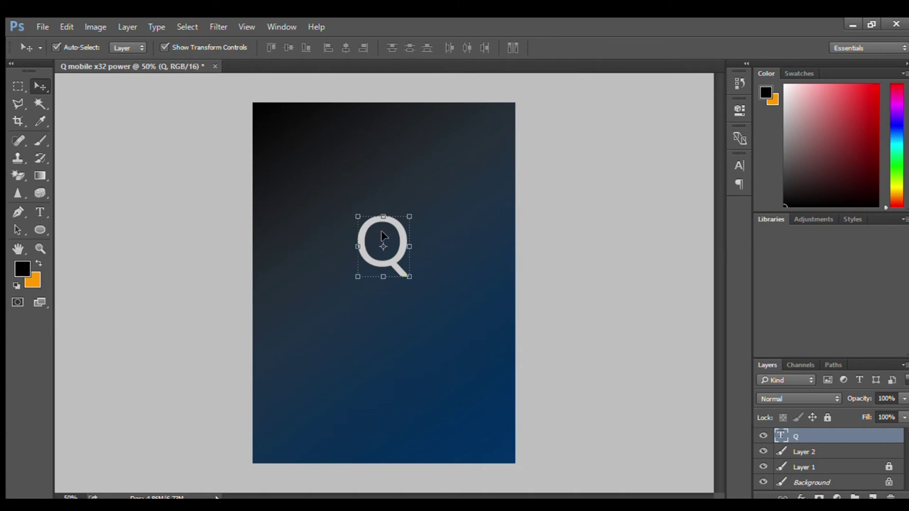
{"action": "left_click_drag", "start_coordinate": [409, 276], "coordinate": [457, 316]}
{"action": "left_click_drag", "start_coordinate": [437, 261], "coordinate": [419, 285]}
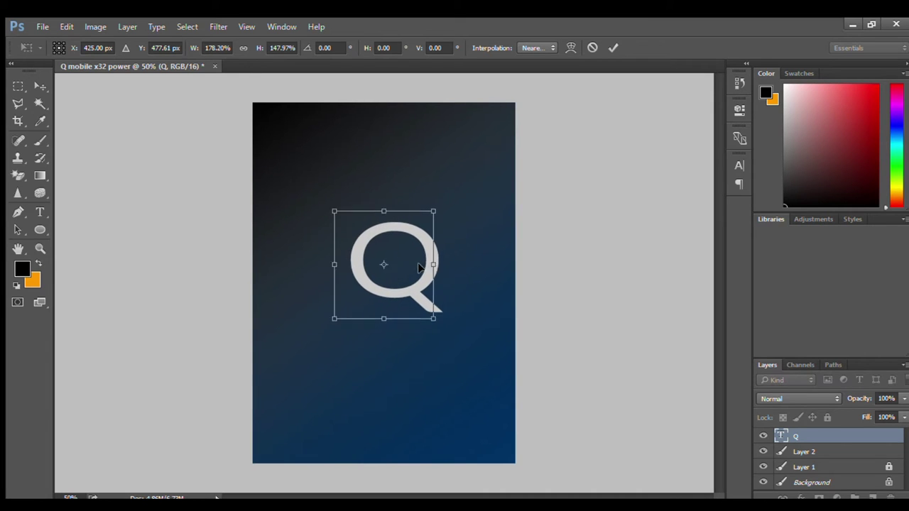
{"action": "left_click", "coordinate": [610, 49]}
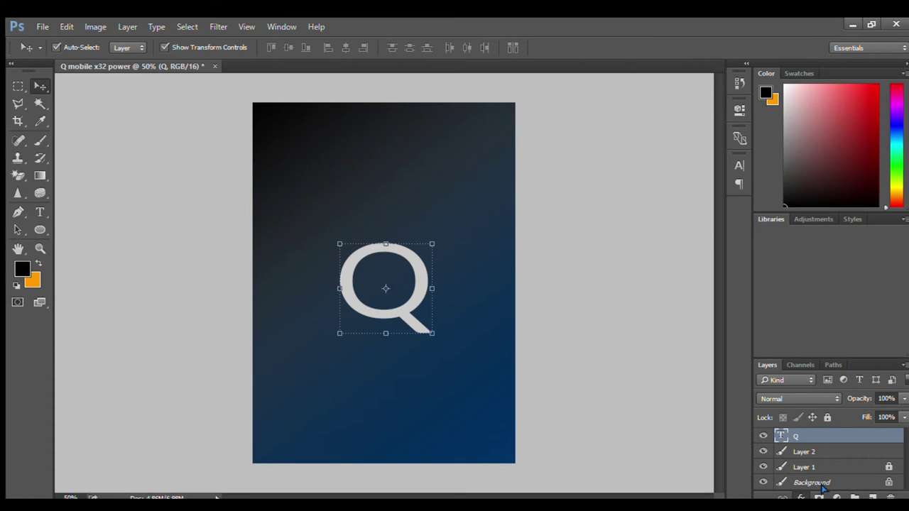
Apply a Drop Shadow layer style to the Q text layer
{"action": "left_click", "coordinate": [824, 486]}
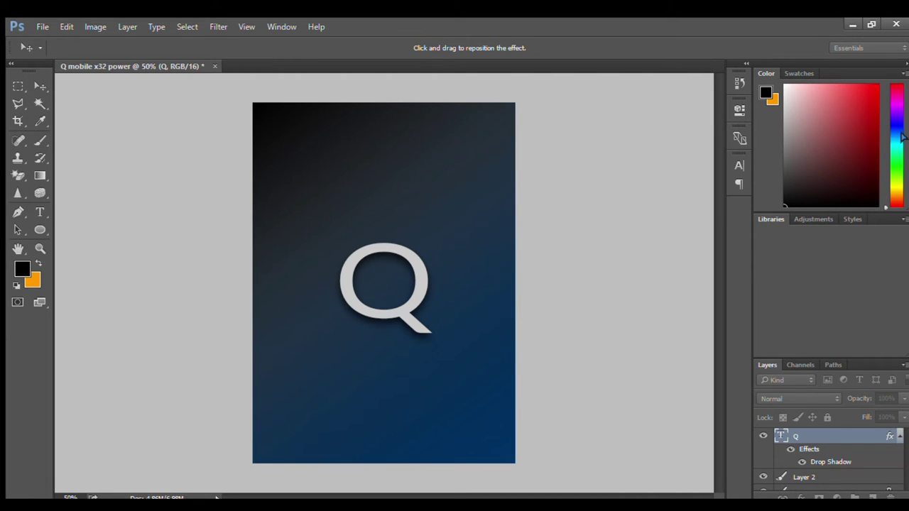
{"action": "key", "text": "v"}
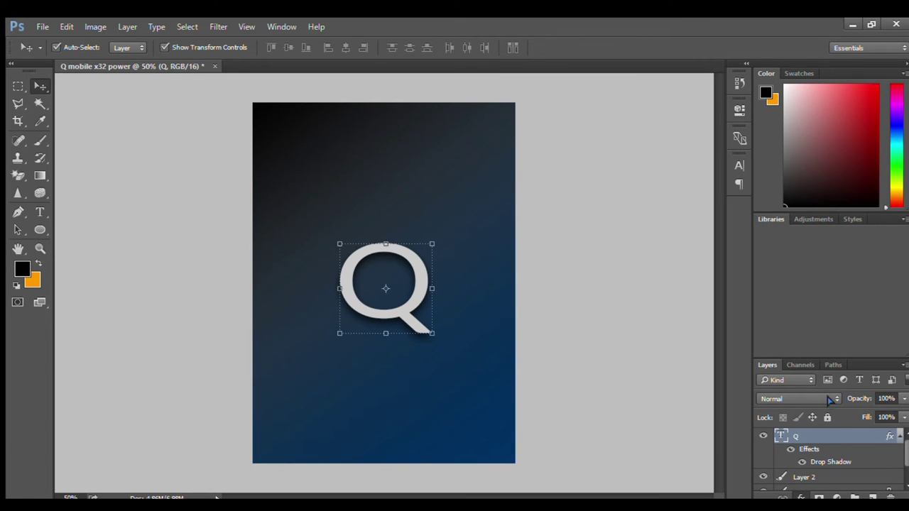
Add a darkened Inner Shadow to the Q layer for an embossed look
{"action": "left_click", "coordinate": [836, 499]}
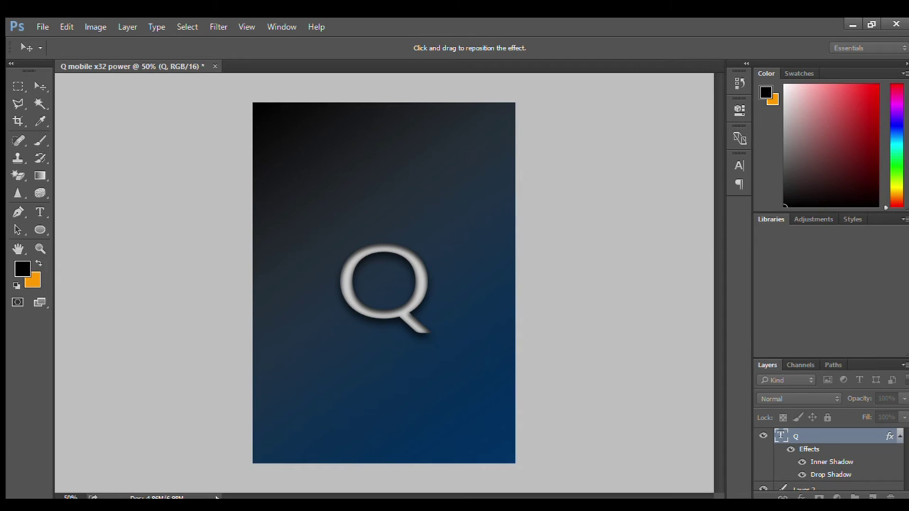
{"action": "mouse_move", "coordinate": [695, 257]}
{"action": "left_mouse_down"}
{"action": "mouse_move", "coordinate": [702, 262]}
{"action": "mouse_move", "coordinate": [683, 261]}
{"action": "mouse_move", "coordinate": [696, 266]}
{"action": "left_mouse_up"}
{"action": "key", "text": "v"}
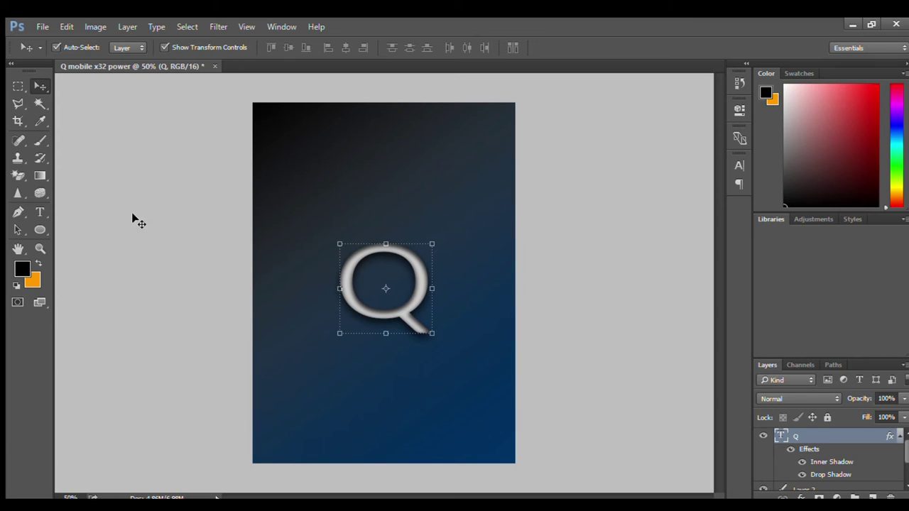
Draw an unfilled black 20 pt ellipse around the Q on new Layer 3
{"action": "left_click", "coordinate": [40, 232]}
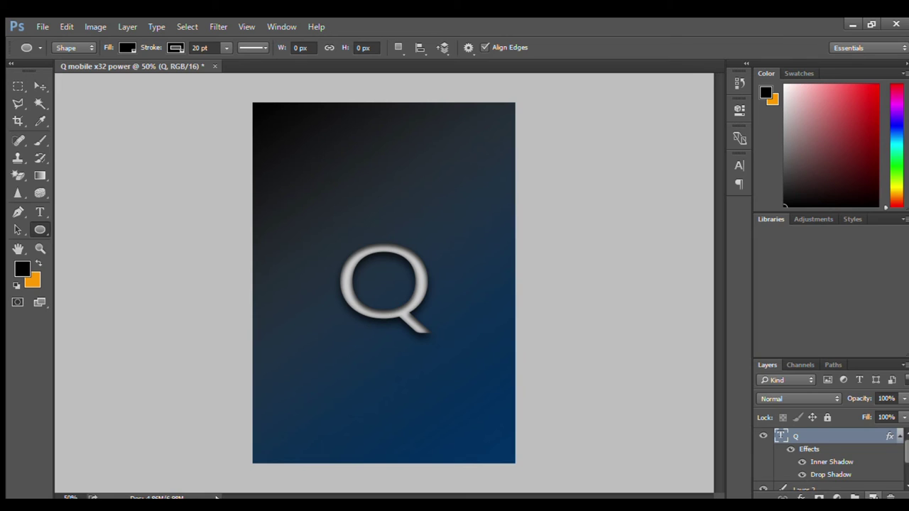
{"action": "left_click", "coordinate": [873, 496]}
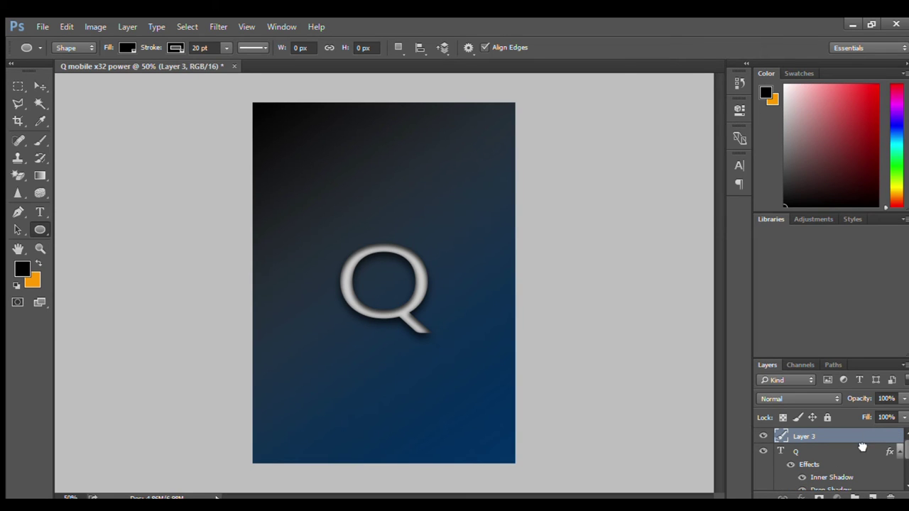
{"action": "scroll", "coordinate": [870, 476], "scroll_direction": "down", "scroll_amount": 2}
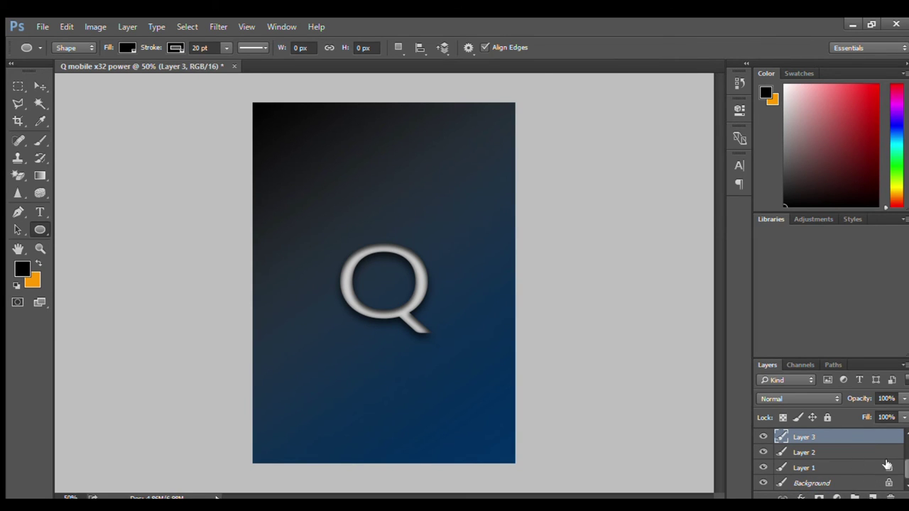
{"action": "left_click_drag", "start_coordinate": [902, 469], "coordinate": [905, 442]}
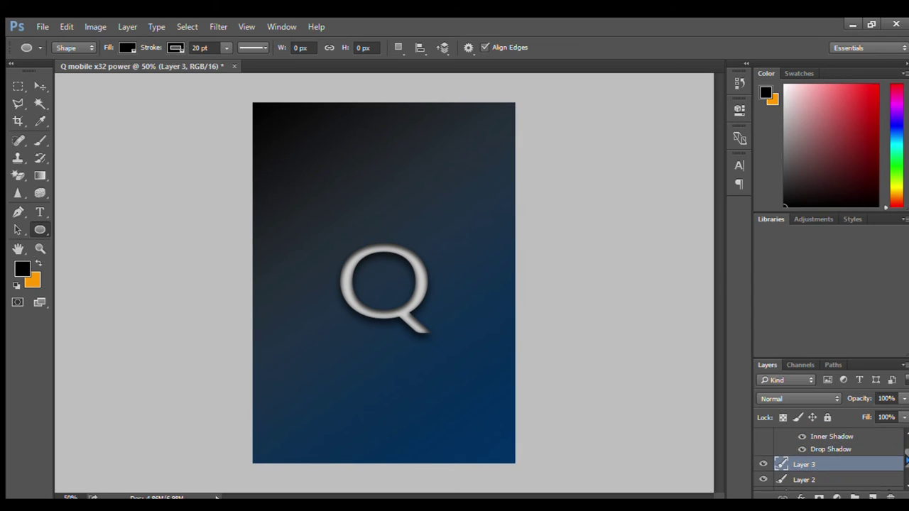
{"action": "left_click", "coordinate": [898, 436]}
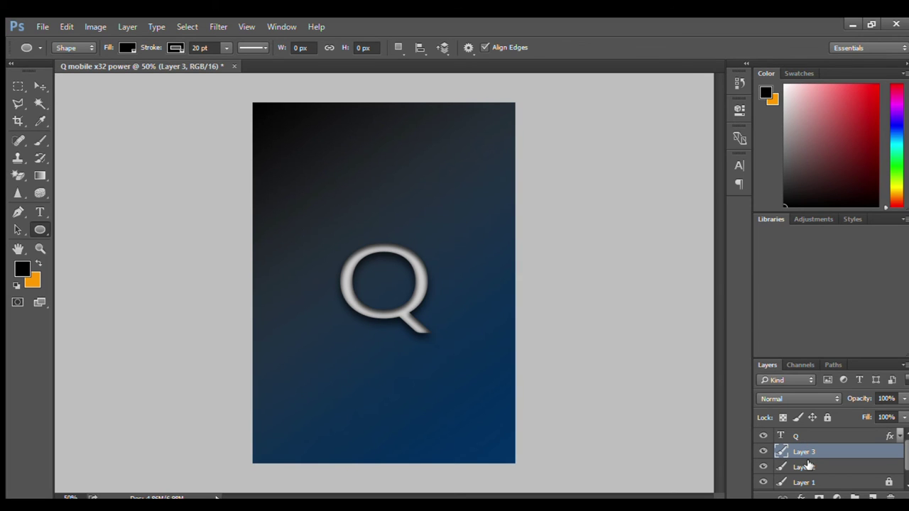
{"action": "left_click", "coordinate": [808, 465]}
{"action": "left_click", "coordinate": [807, 453]}
{"action": "mouse_move", "coordinate": [334, 235]}
{"action": "left_mouse_down"}
{"action": "mouse_move", "coordinate": [362, 235]}
{"action": "mouse_move", "coordinate": [509, 364]}
{"action": "left_mouse_up"}
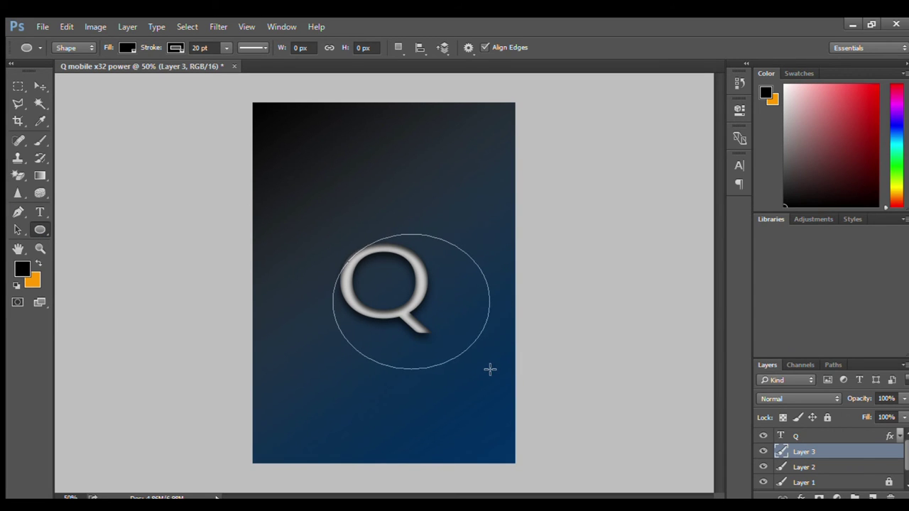
{"action": "left_click_drag", "start_coordinate": [509, 363], "coordinate": [489, 369]}
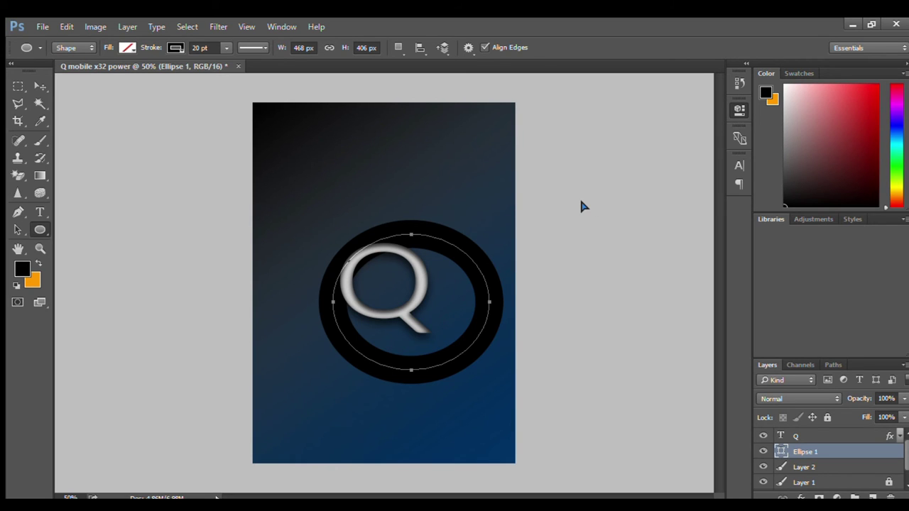
Set the ring stroke to 5 pt, centre it on the Q, and make it white
{"action": "type", "text": "5"}
{"action": "key", "text": "Return"}
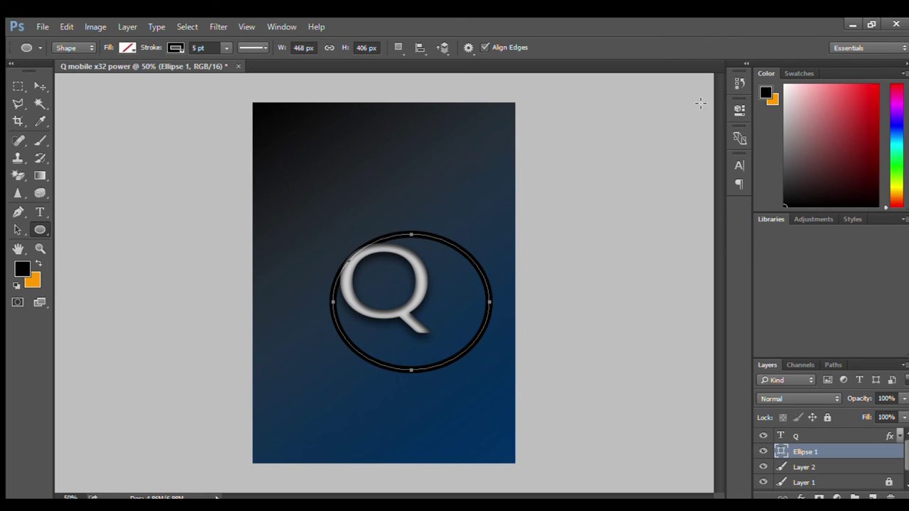
{"action": "key", "text": "v"}
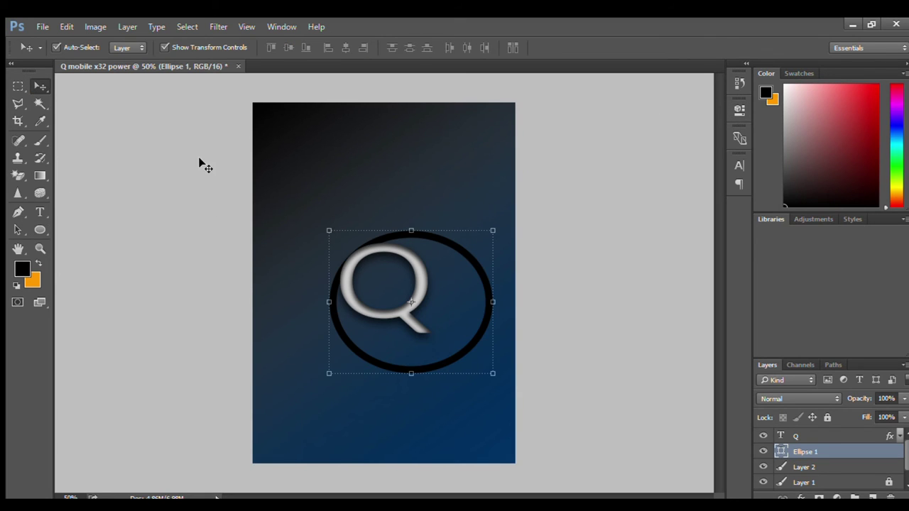
{"action": "left_click_drag", "start_coordinate": [443, 245], "coordinate": [426, 235]}
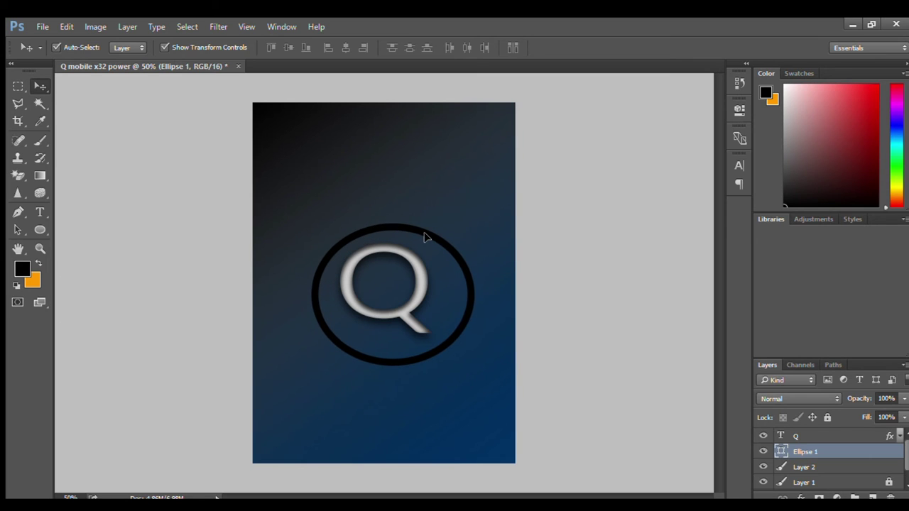
{"action": "left_click_drag", "start_coordinate": [426, 234], "coordinate": [418, 231]}
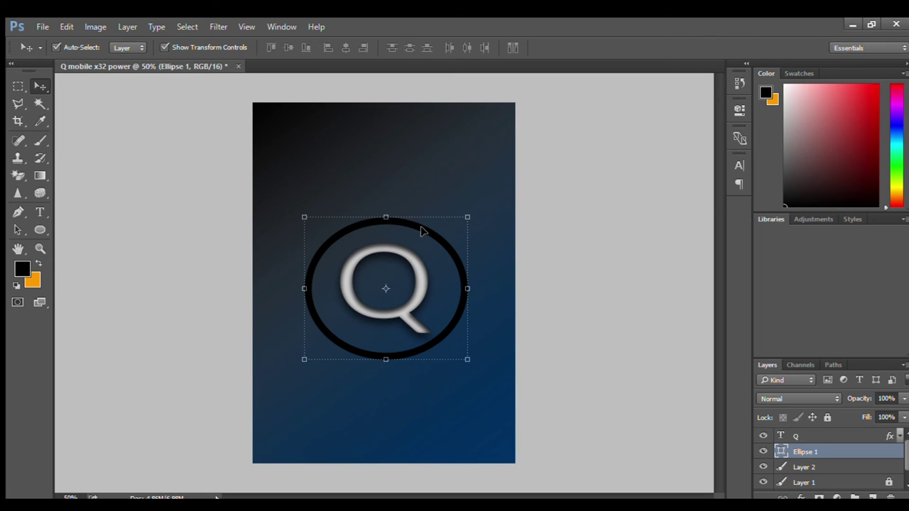
{"action": "left_click", "coordinate": [421, 226]}
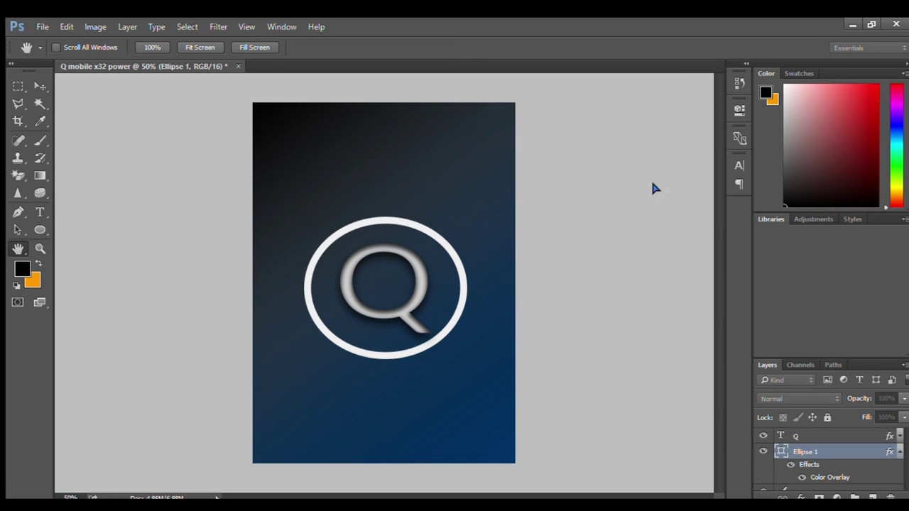
Undo the ring's white Color Overlay so its Inner Glow gives dark-shaded edges
{"action": "key", "text": "i"}
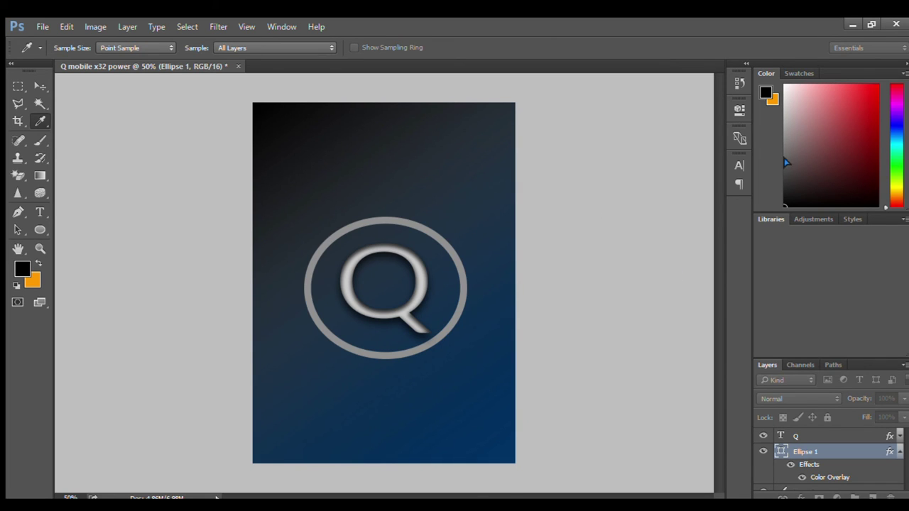
{"action": "key", "text": "h"}
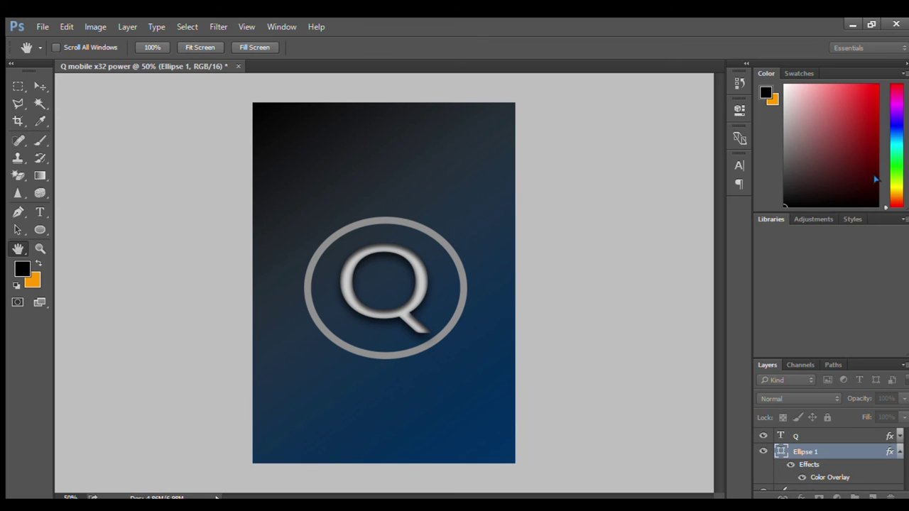
{"action": "key", "text": "v"}
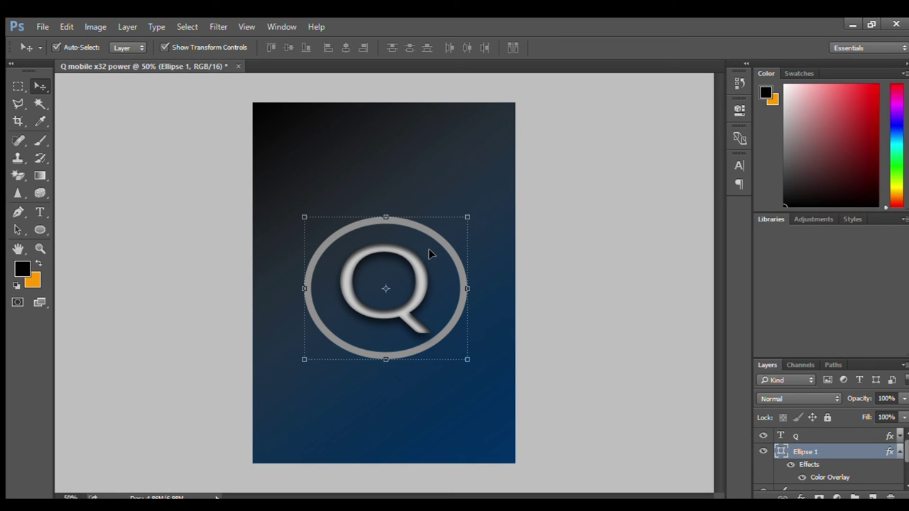
{"action": "key", "text": "ctrl+z"}
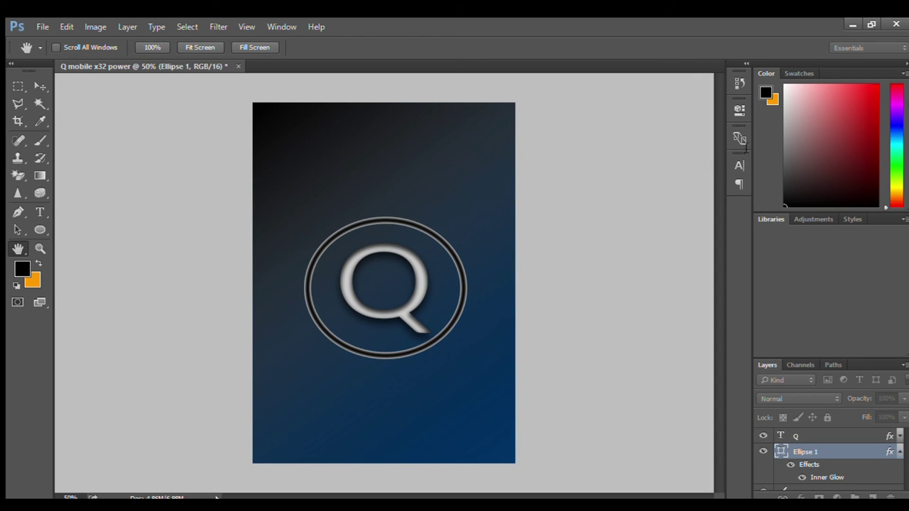
Switch to the Move tool, then the Hand tool, to view the beveled Ellipse 1 ring
{"action": "key", "text": "v"}
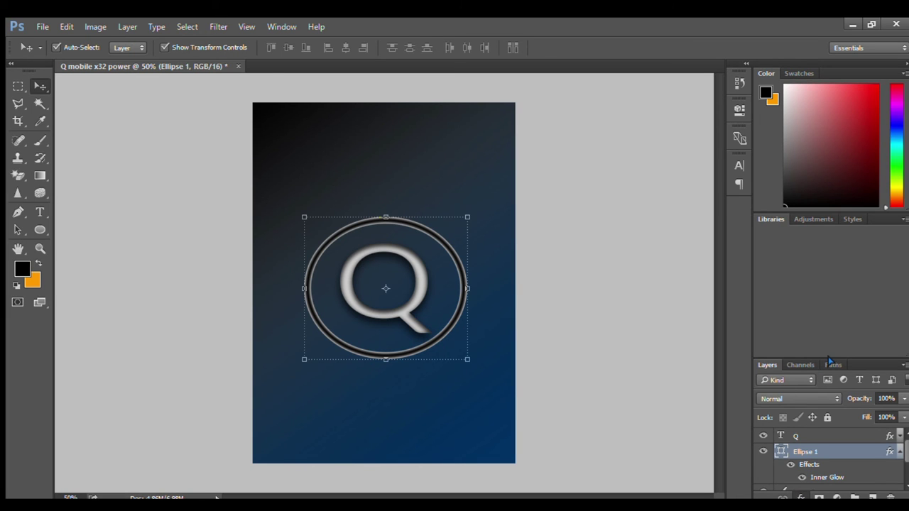
{"action": "key", "text": "h"}
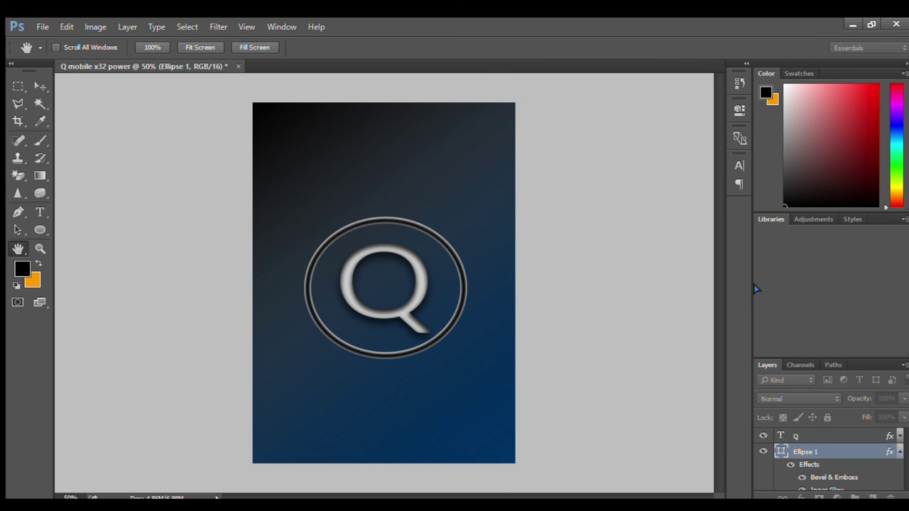
Drag the Ellipse 1 ring up and left until it sits centred around the Q
{"action": "key", "text": "v"}
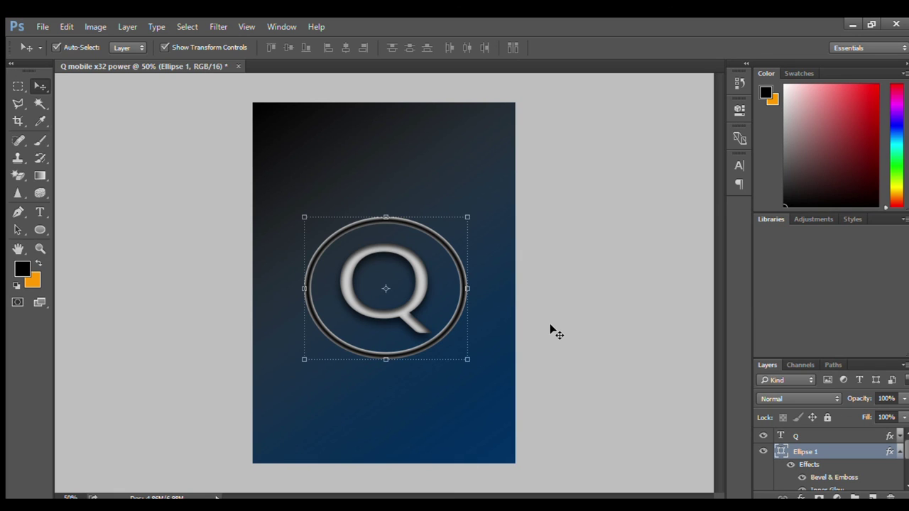
{"action": "left_click_drag", "start_coordinate": [407, 230], "coordinate": [414, 229]}
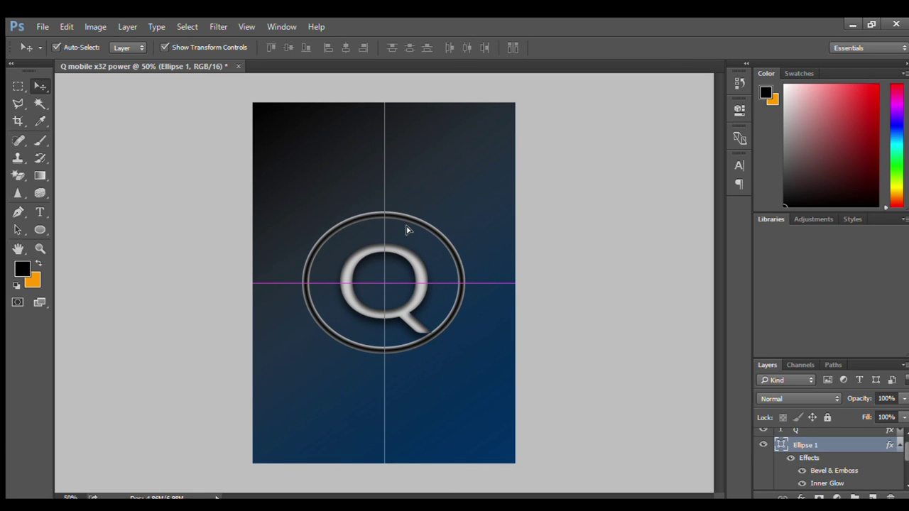
{"action": "left_click_drag", "start_coordinate": [413, 229], "coordinate": [397, 253]}
{"action": "left_click", "coordinate": [399, 262]}
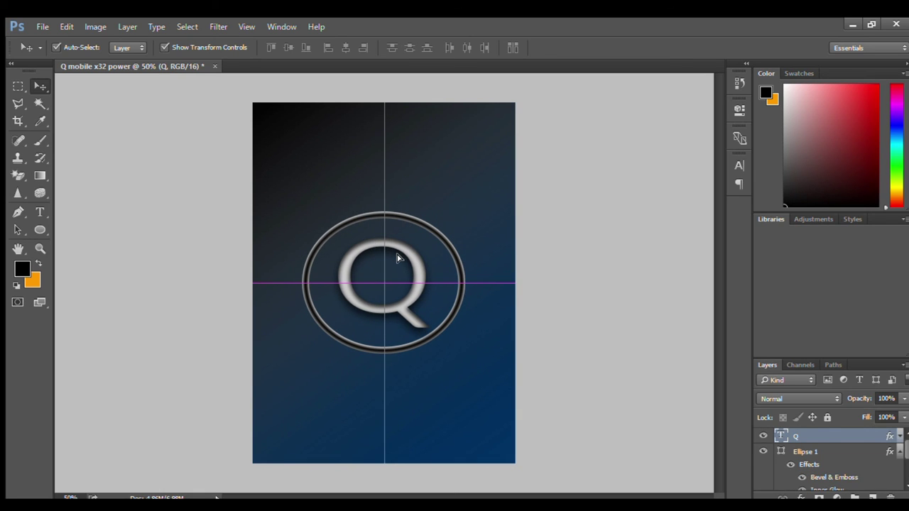
Collapse the ring's effects list and locate the Q and gradient layers in the Layers panel
{"action": "left_click", "coordinate": [500, 372]}
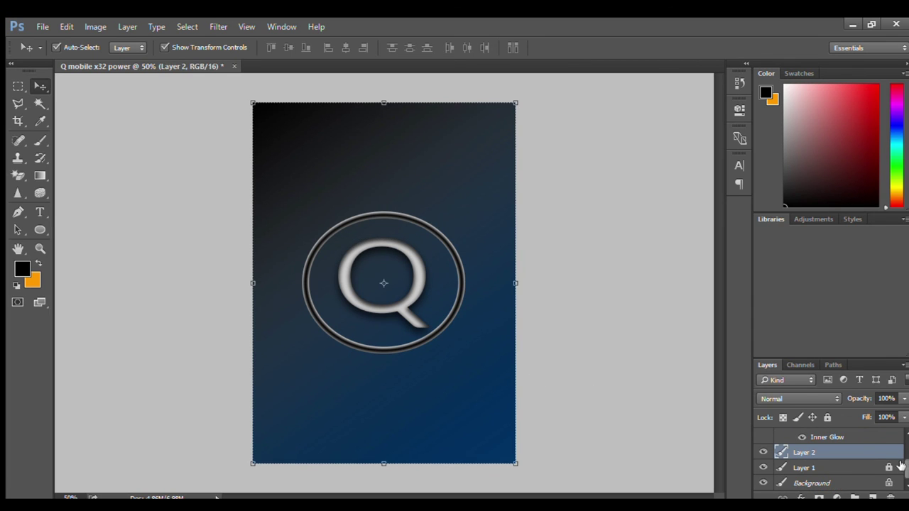
{"action": "scroll", "coordinate": [905, 458], "scroll_direction": "up", "scroll_amount": 3}
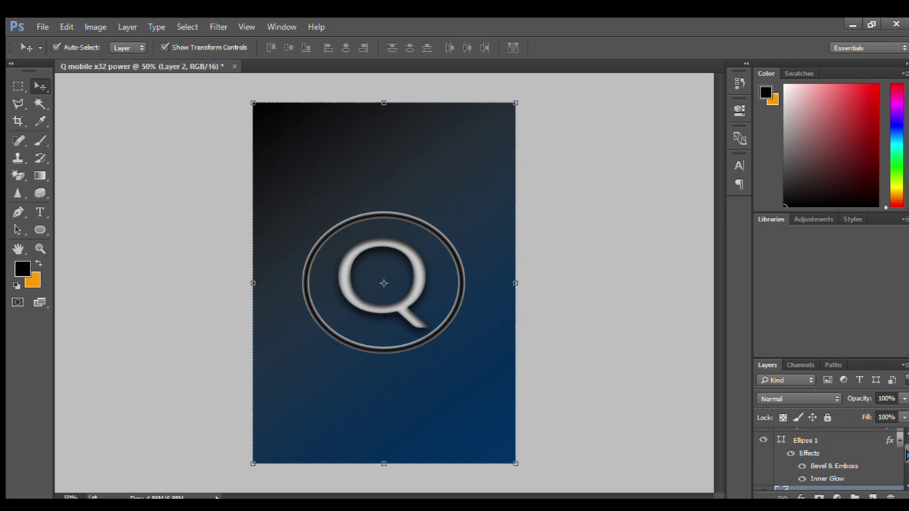
{"action": "left_click", "coordinate": [899, 440]}
{"action": "scroll", "coordinate": [902, 442], "scroll_direction": "up", "scroll_amount": 1}
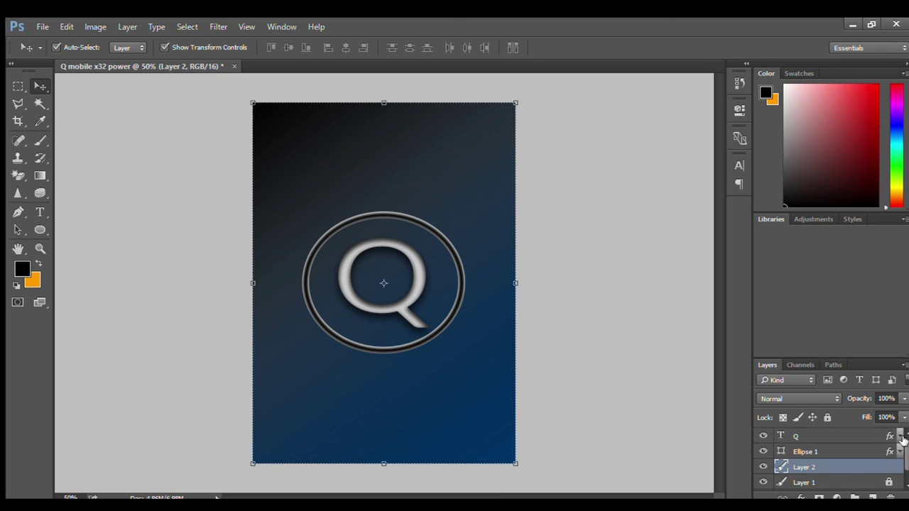
{"action": "left_click", "coordinate": [816, 437]}
{"action": "scroll", "coordinate": [905, 457], "scroll_direction": "down", "scroll_amount": 1}
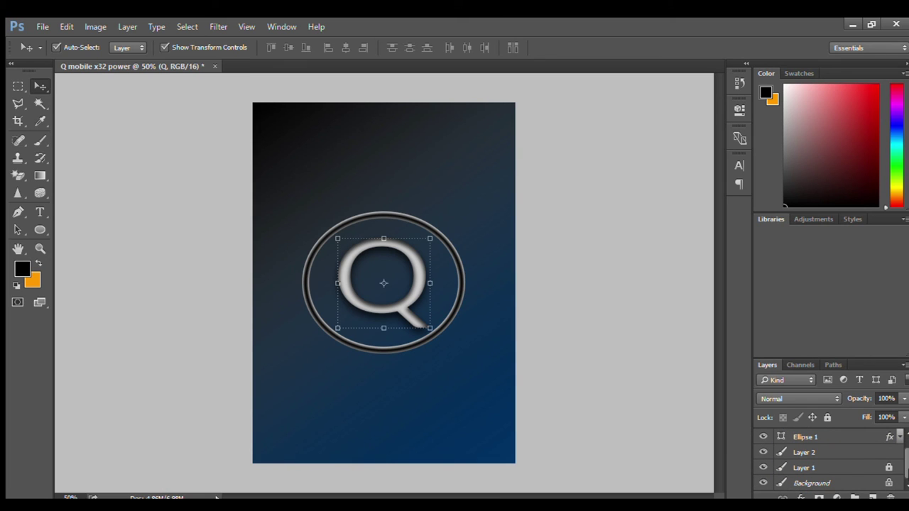
Select Q, Ellipse 1, Layer 2 and Layer 1 together and merge them into one Q layer
{"action": "left_click", "coordinate": [857, 466]}
{"action": "left_click", "coordinate": [848, 447], "text": "shift"}
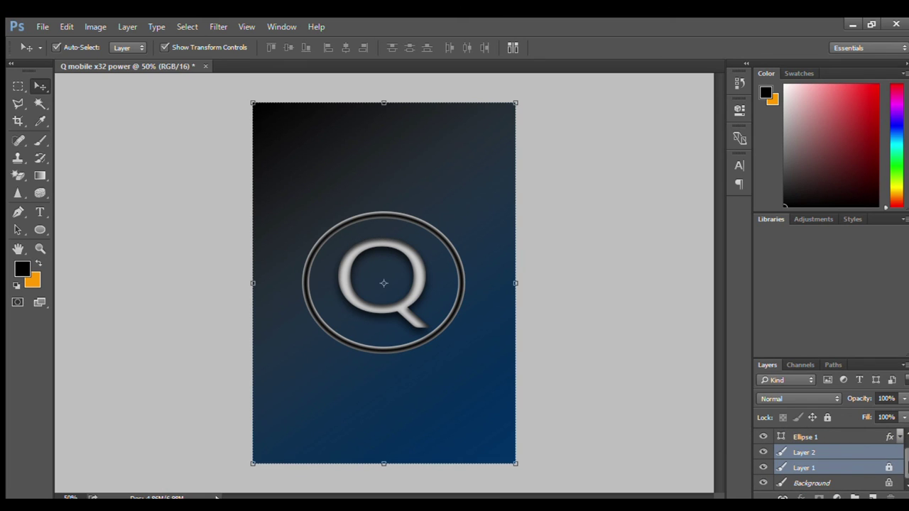
{"action": "scroll", "coordinate": [848, 444], "scroll_direction": "up", "scroll_amount": 1}
{"action": "left_click", "coordinate": [848, 437], "text": "ctrl"}
{"action": "left_click", "coordinate": [859, 449]}
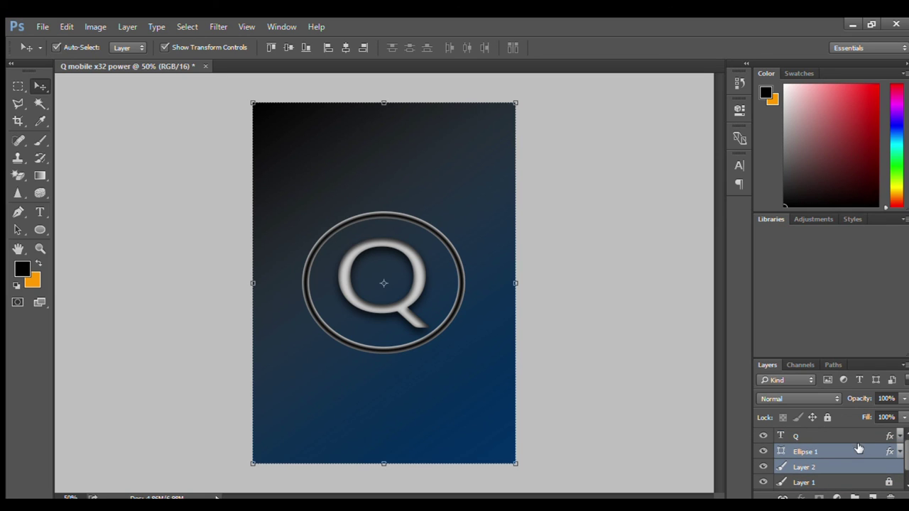
{"action": "left_click", "coordinate": [854, 436]}
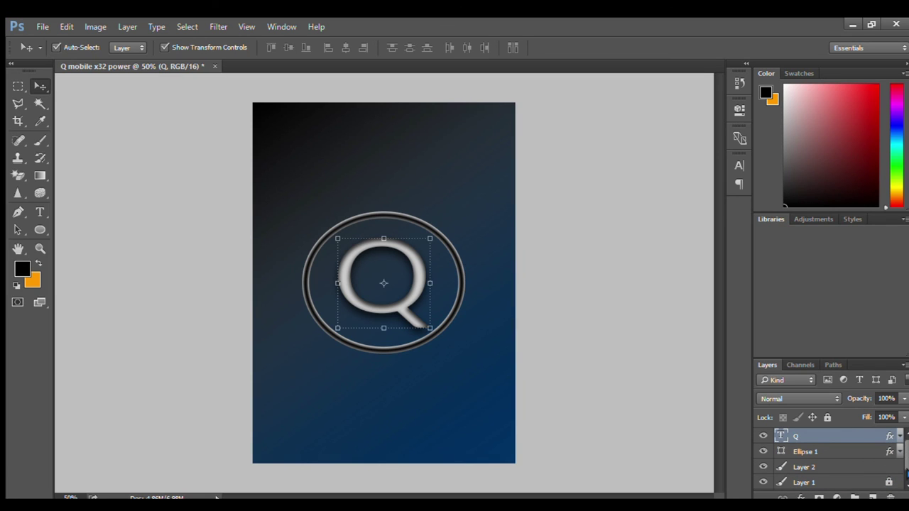
{"action": "scroll", "coordinate": [845, 465], "scroll_direction": "down", "scroll_amount": 1}
{"action": "left_click", "coordinate": [840, 468], "text": "shift"}
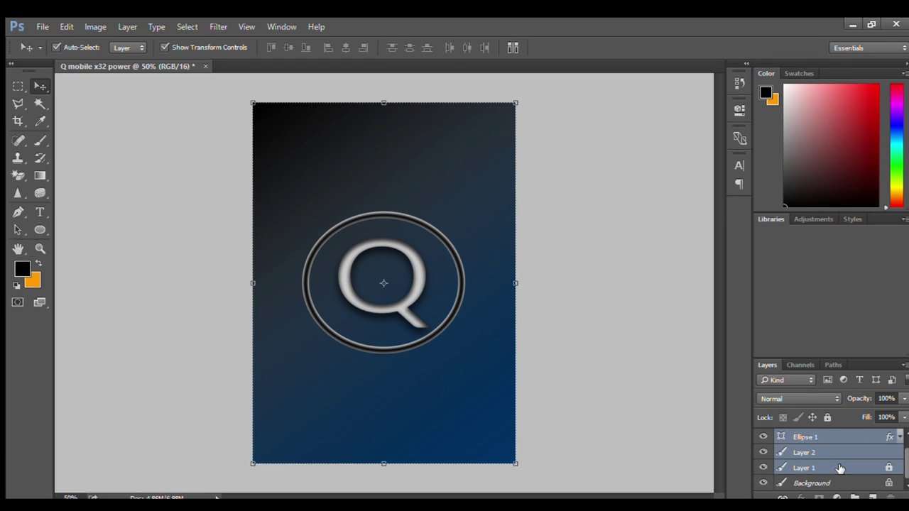
{"action": "key", "text": "ctrl"}
{"action": "key", "text": "ctrl+e"}
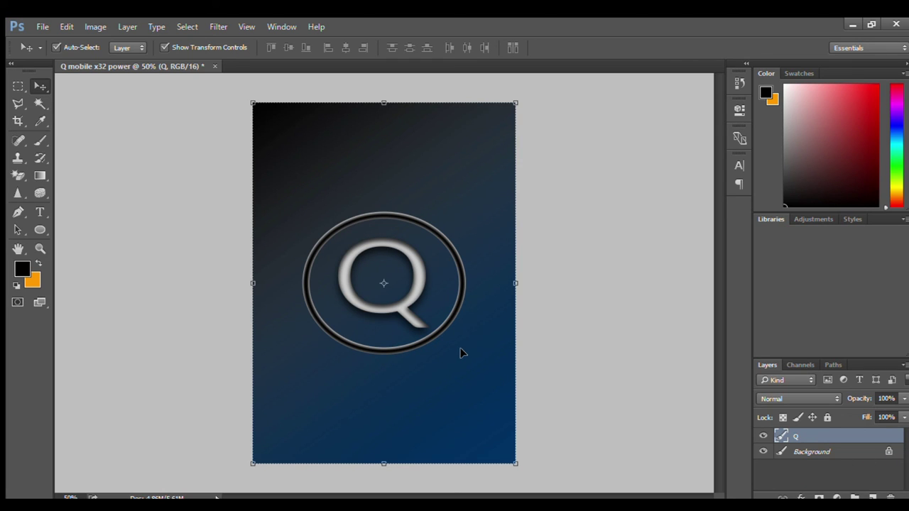
{"action": "key", "text": "ctrl"}
{"action": "key", "text": "h"}
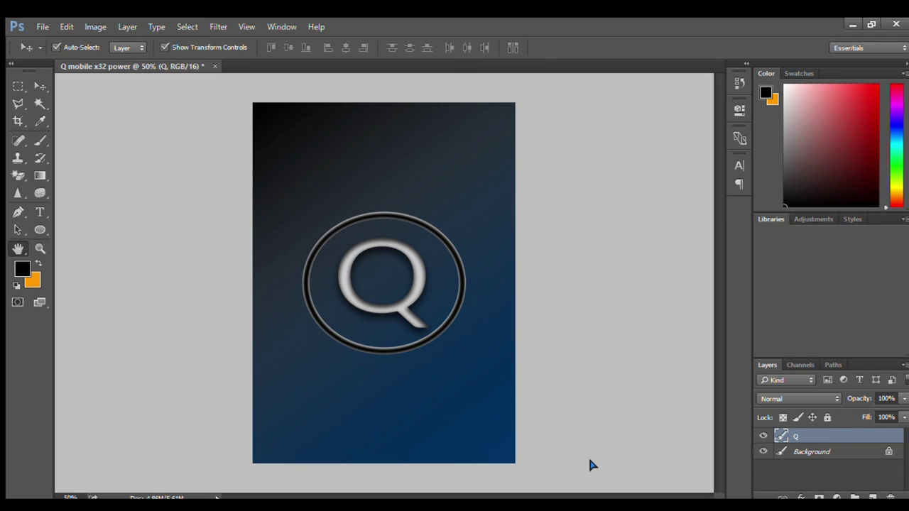
{"action": "key", "text": "ctrl+e"}
{"action": "key", "text": "v"}
{"action": "key", "text": "ctrl+z"}
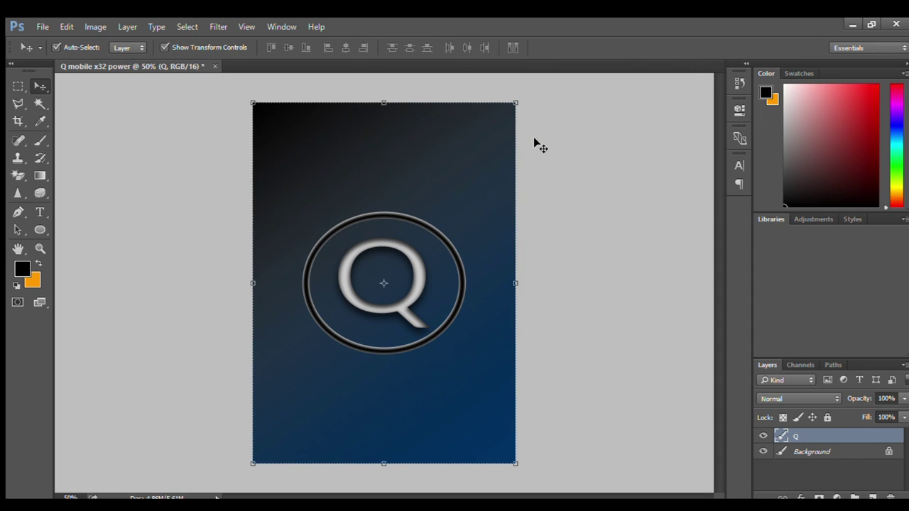